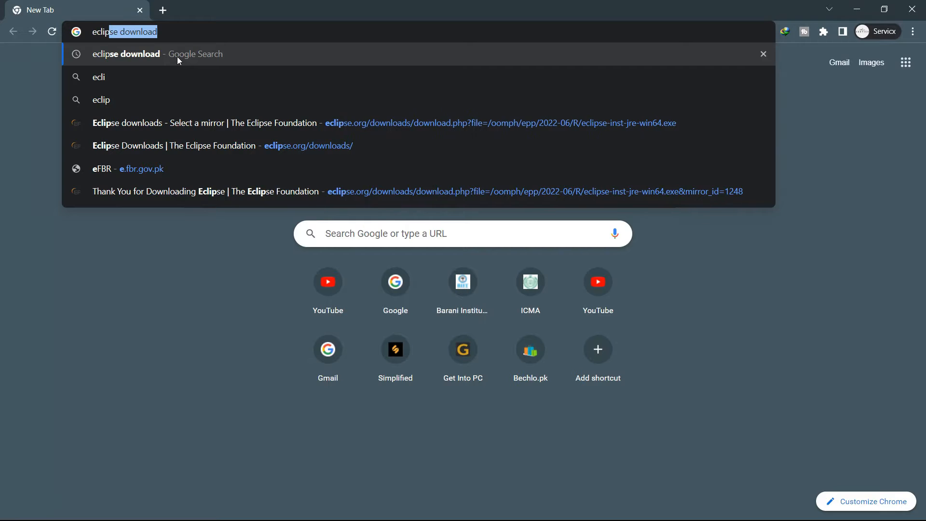
Search Google for 'eclipse IDE Download' and go to the mirror page for the x86_64 installer
text(Download)
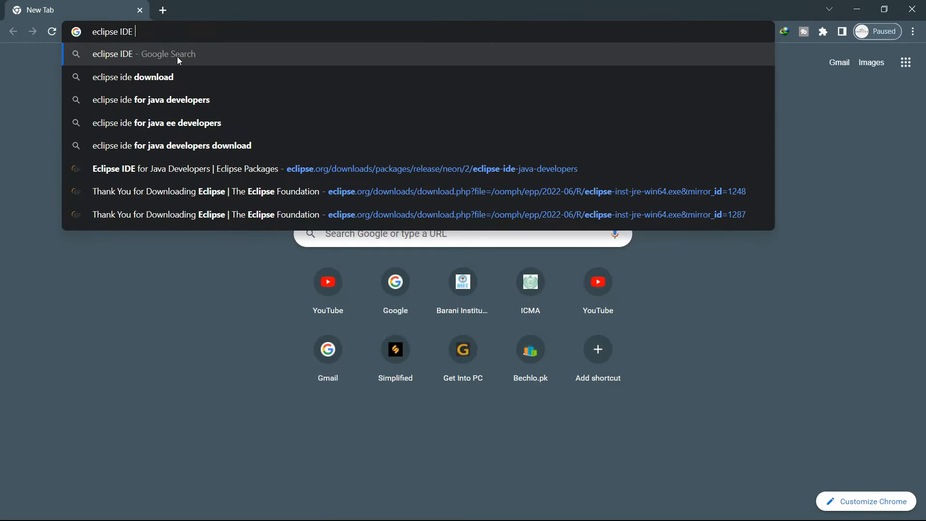
key(Return)
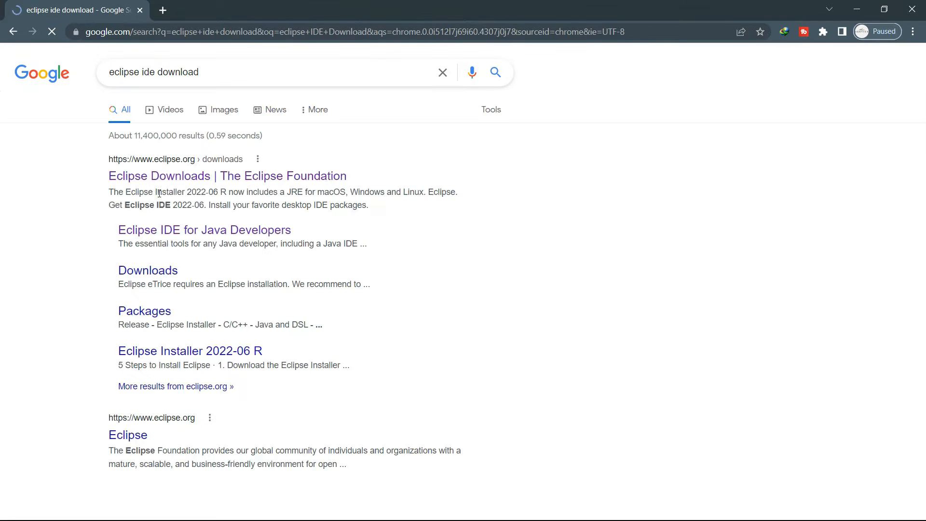
click(137, 177)
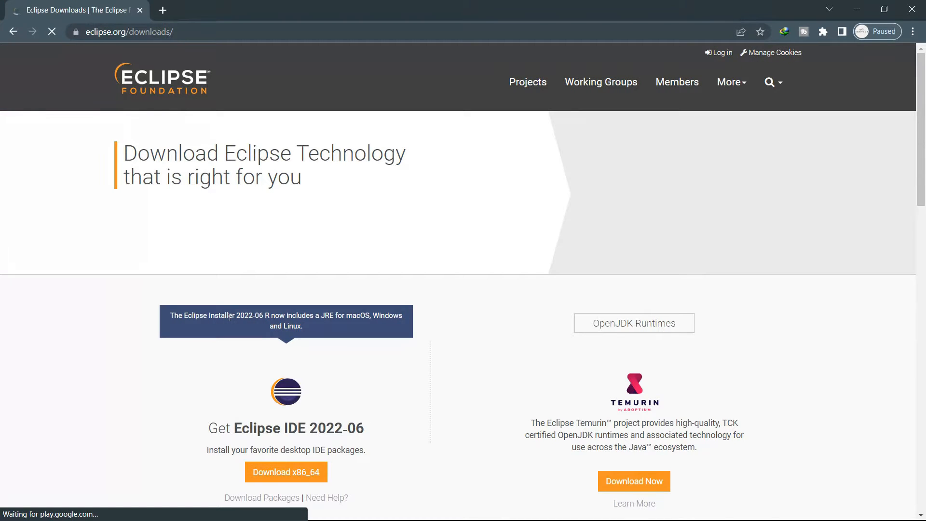
click(274, 475)
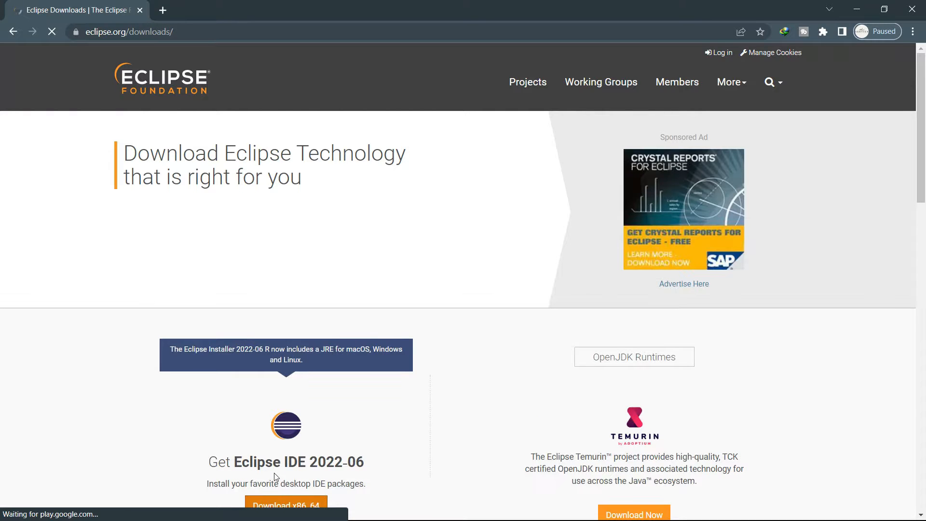
scroll(374, 322, down, 3)
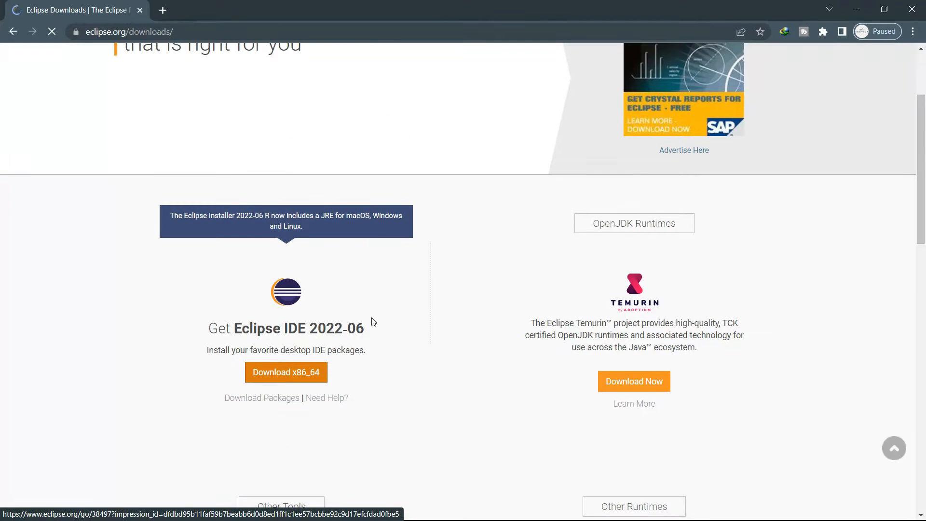
click(301, 380)
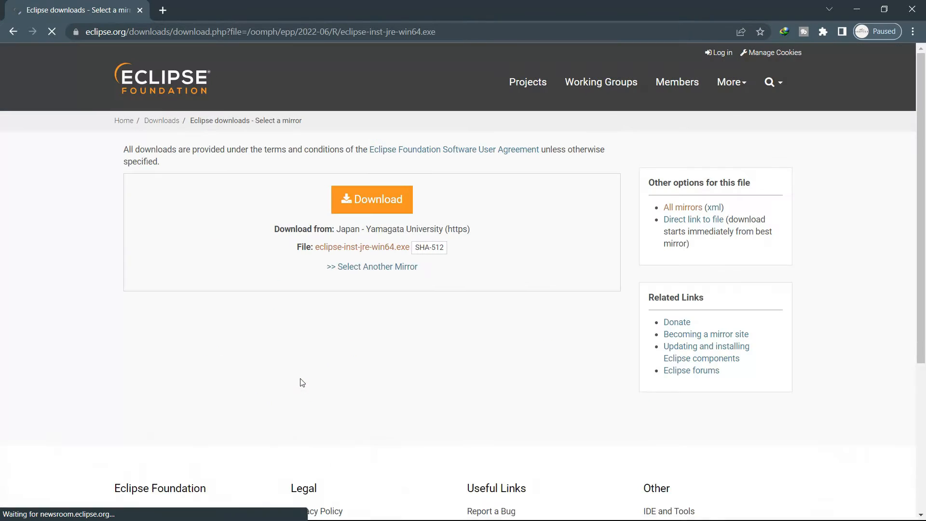
Download the 113.57 MB eclipse-inst-jre-win64 installer, open it, and minimize Chrome
click(377, 198)
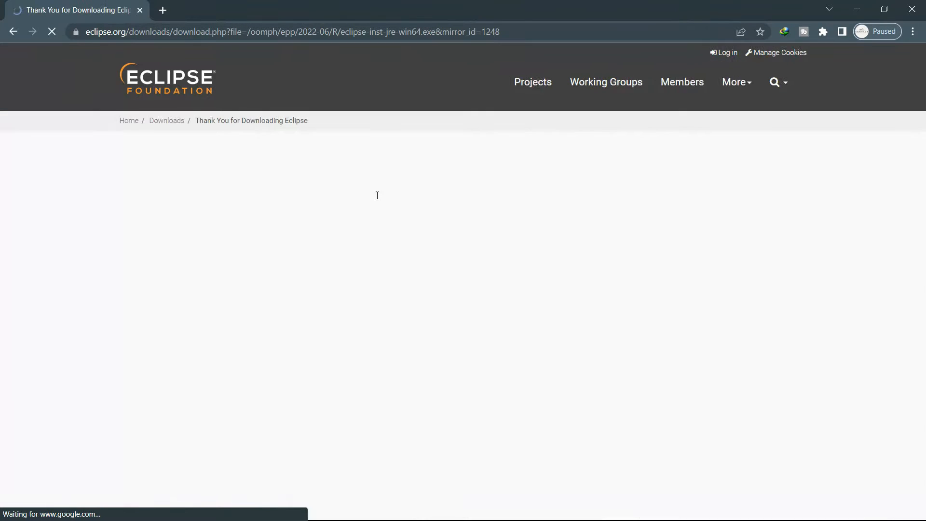
click(456, 317)
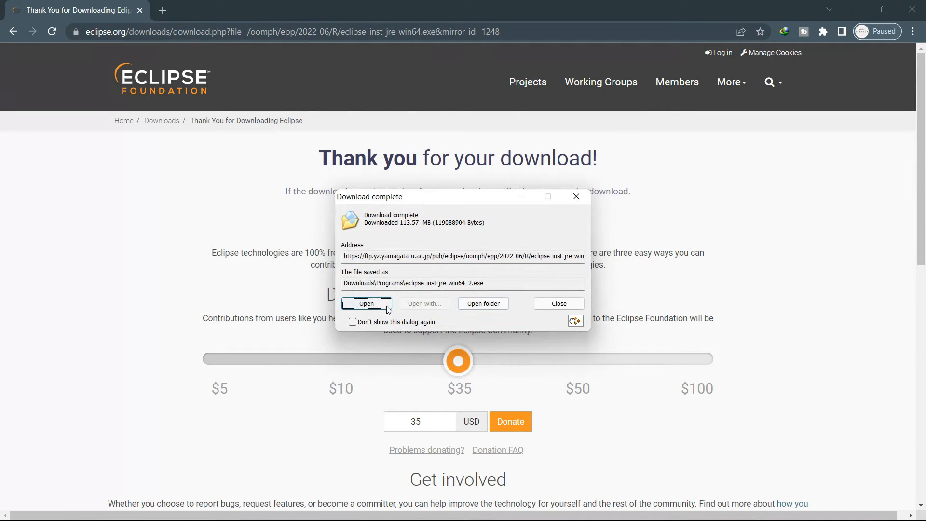
click(387, 307)
click(853, 10)
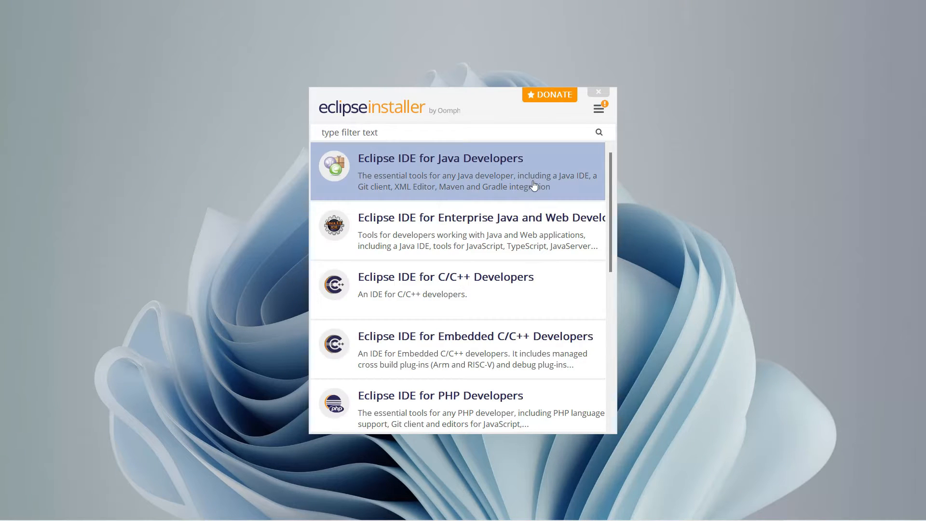
Choose Eclipse IDE for Java Developers, keep the jdk-18.0.2 VM and java-2022-06 folder, and install
click(459, 180)
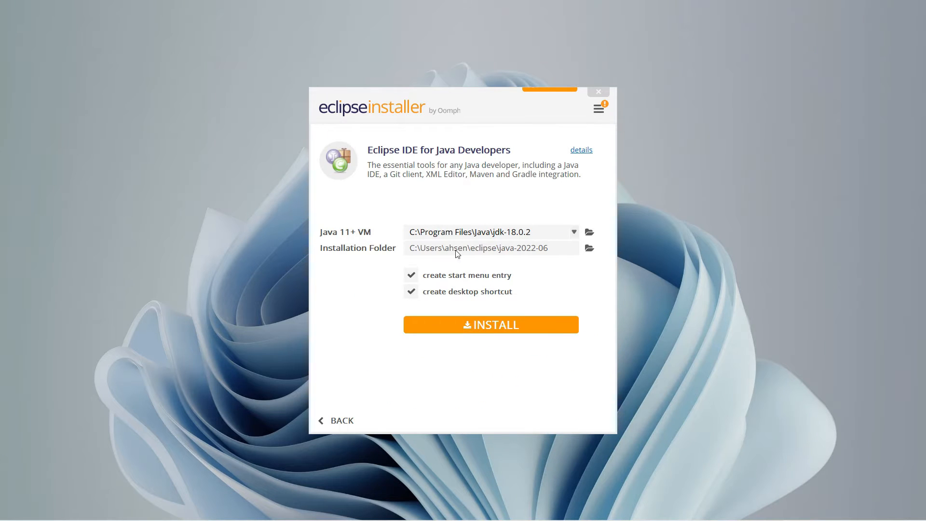
click(589, 232)
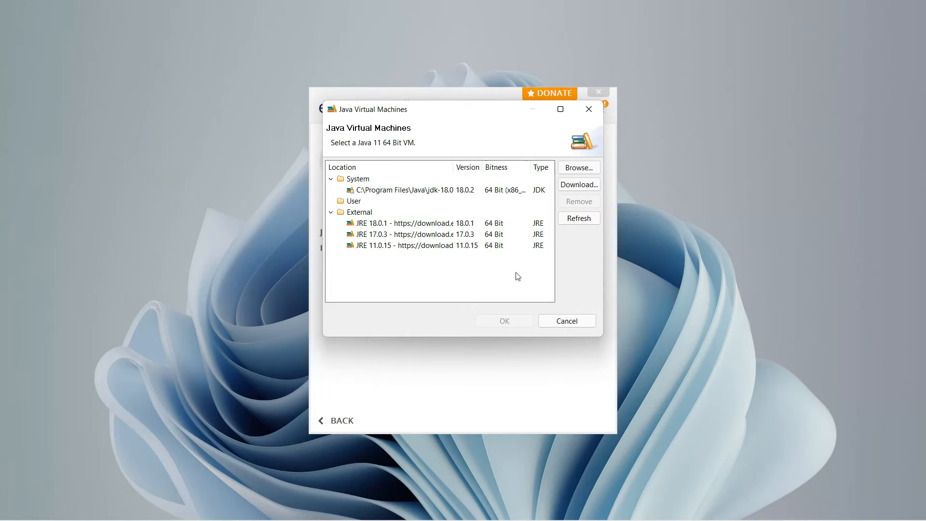
click(574, 321)
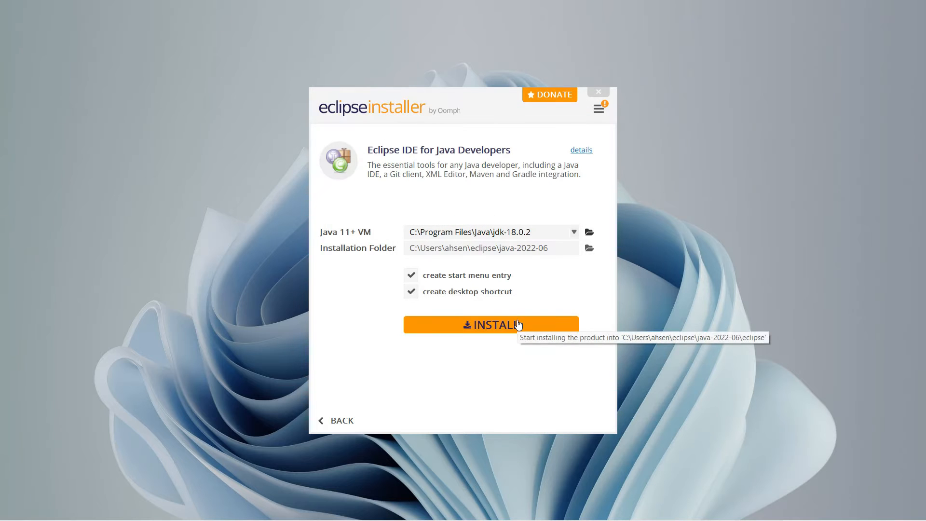
click(518, 326)
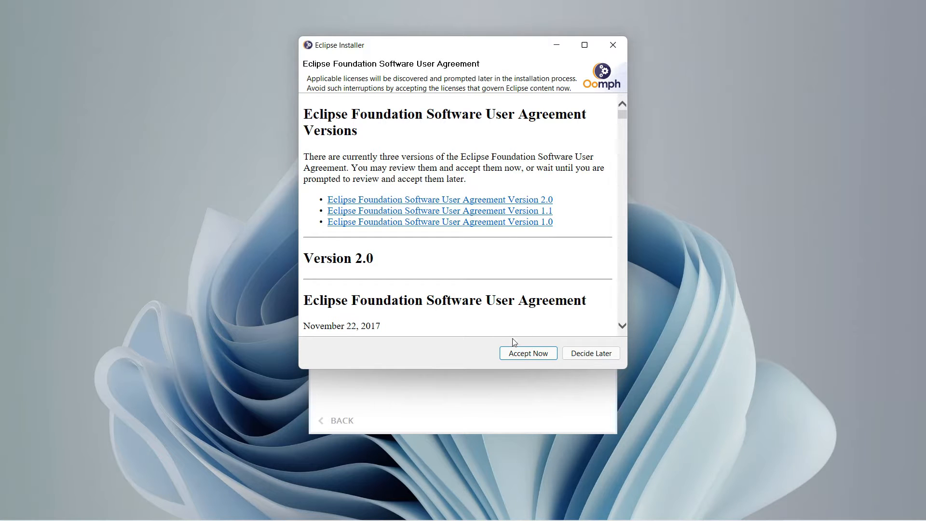
Accept the software user agreement, wait for installation, then launch Eclipse IDE 2022-06
click(520, 355)
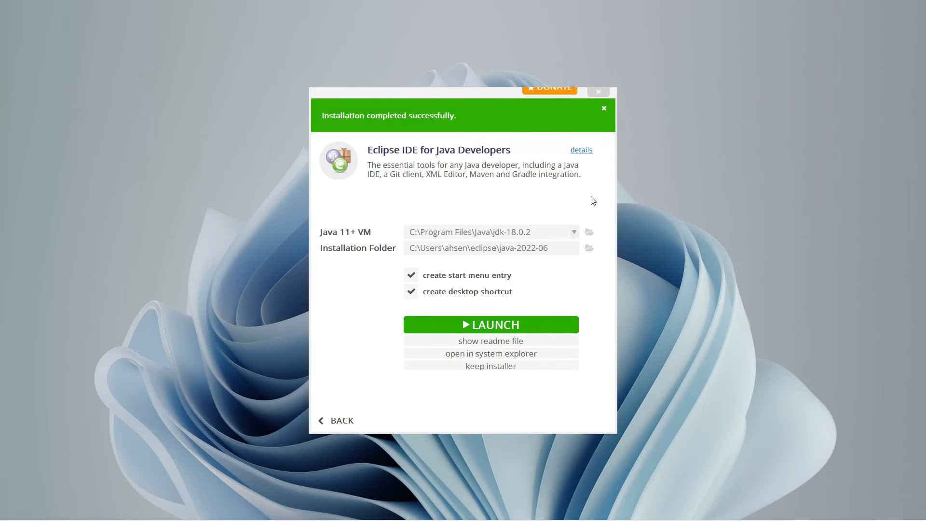
click(480, 326)
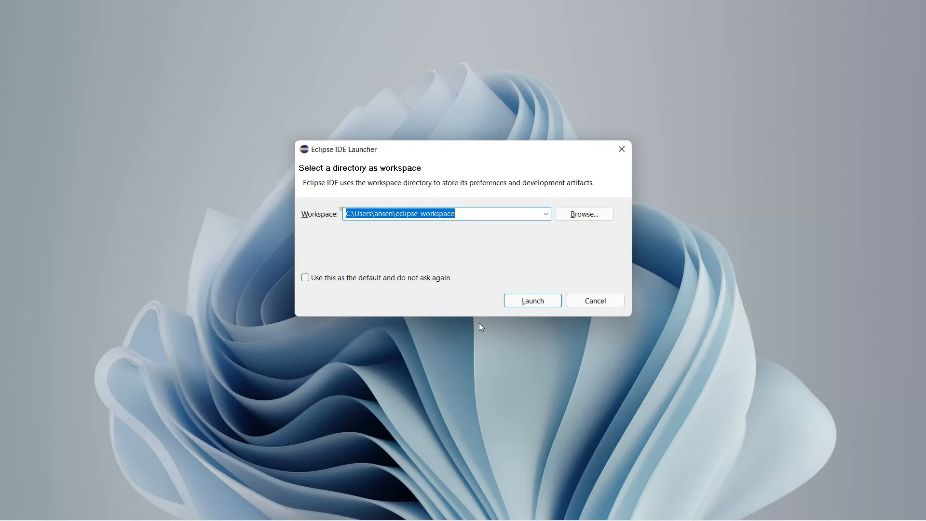
Launch into the default eclipse-workspace and maximize the Eclipse window
click(521, 303)
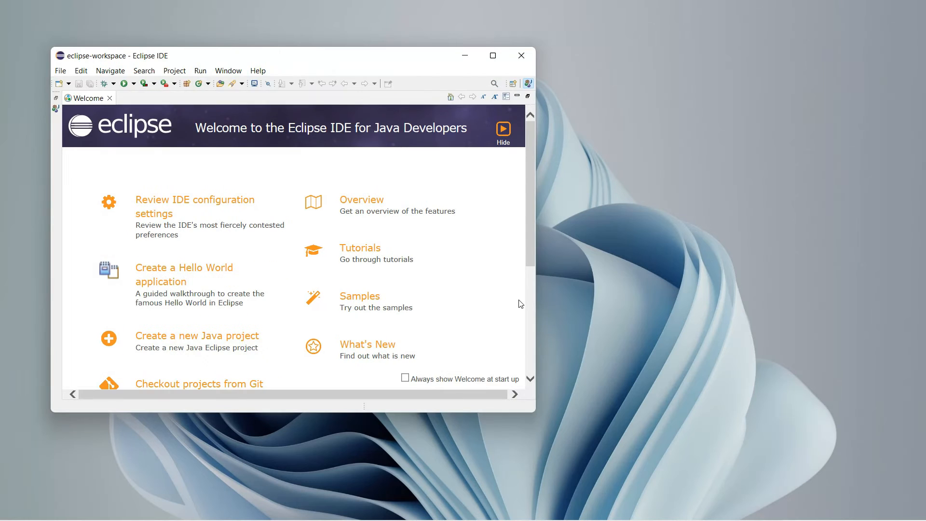
click(493, 55)
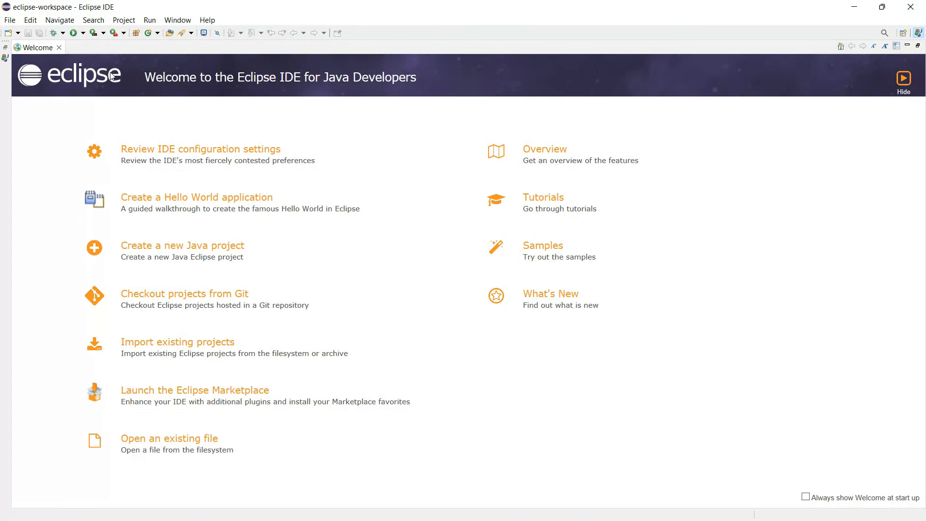
Close the Welcome page and Package Explorer, and bring up the New Java Project wizard
click(59, 47)
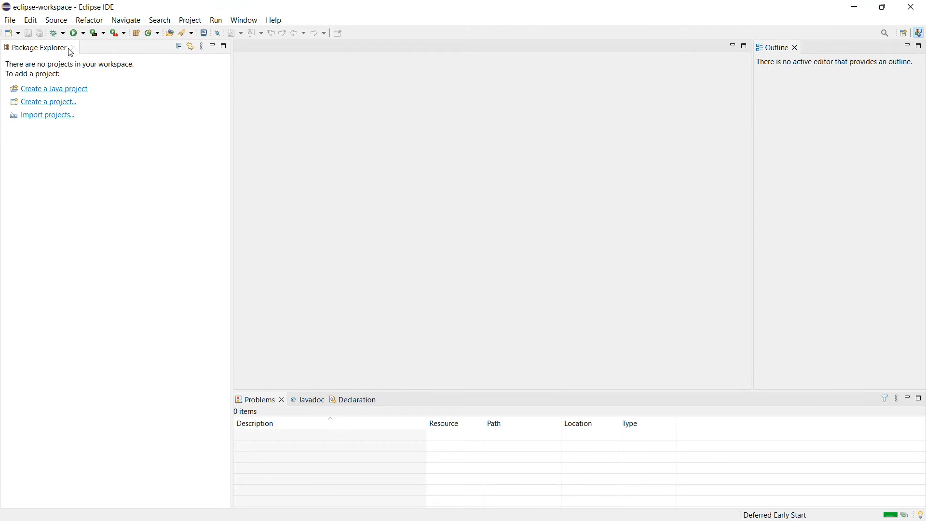
click(73, 47)
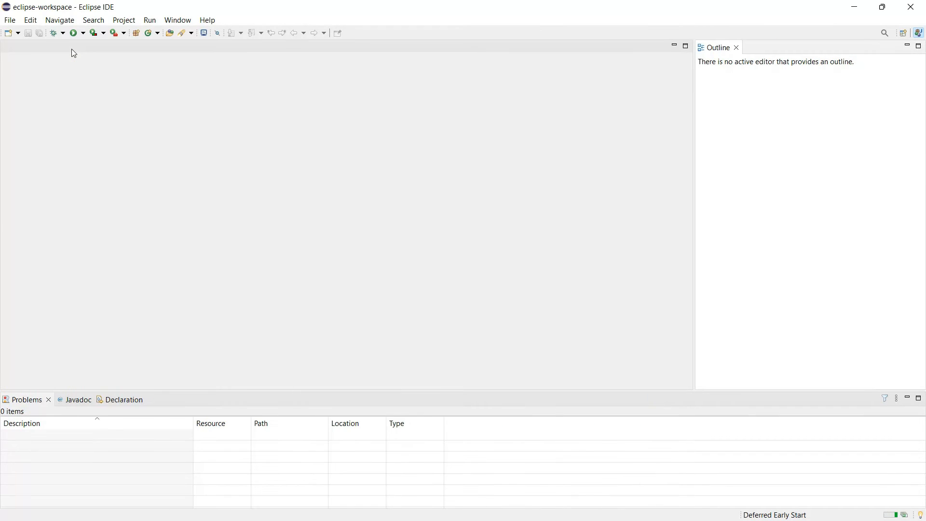
click(9, 20)
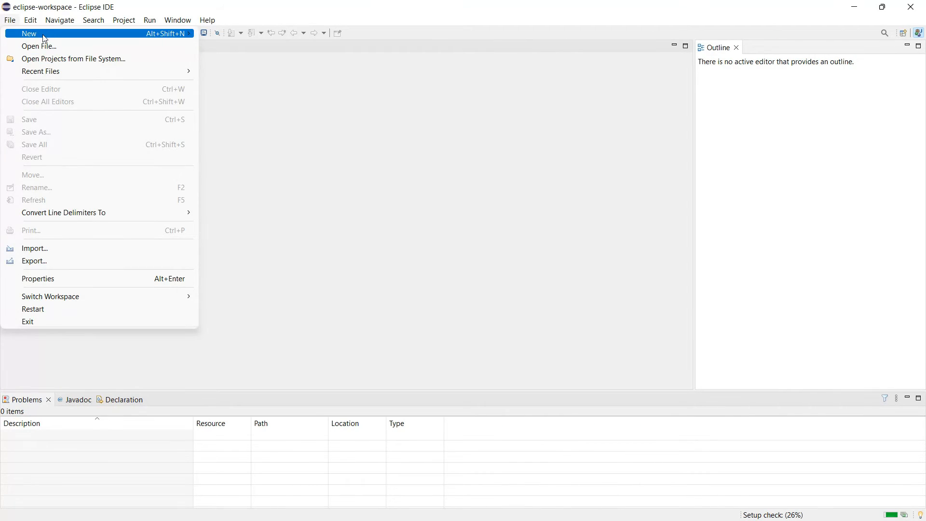
mouse_move(190, 34)
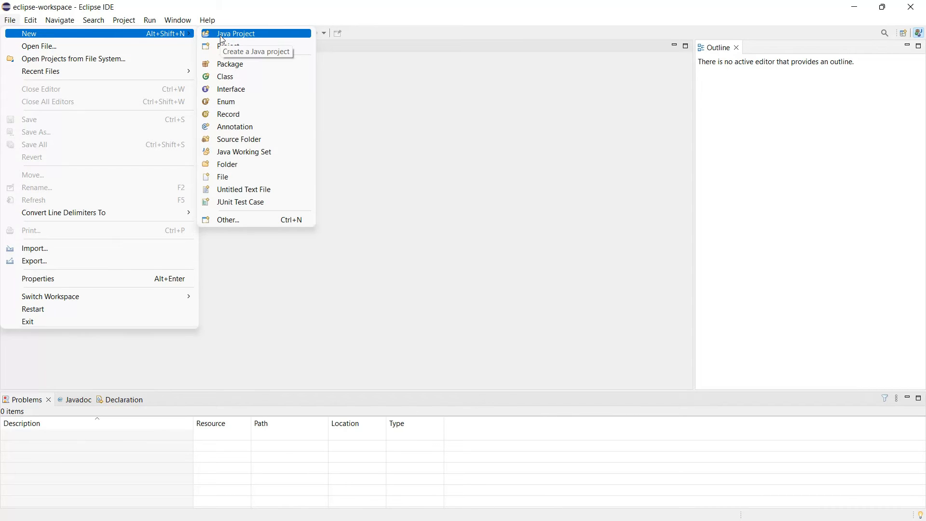
click(222, 38)
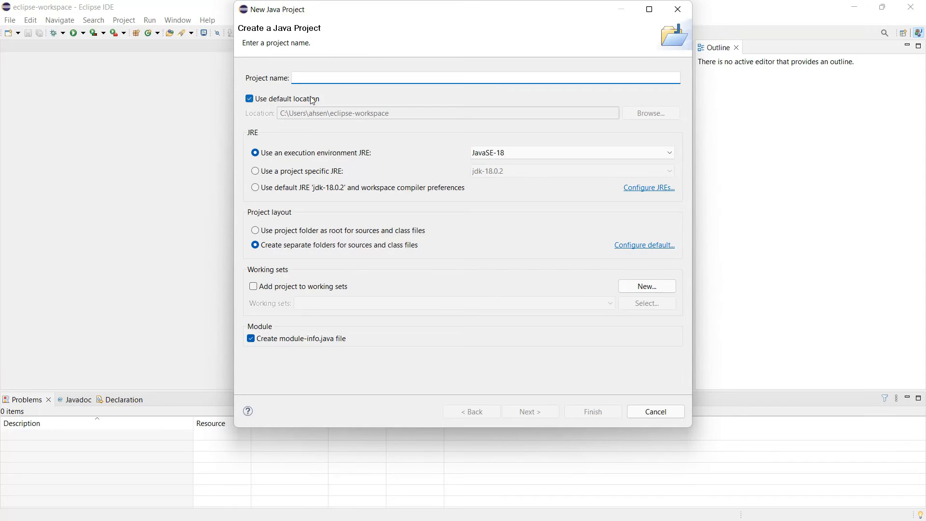
Name the project MyJavaProject and finish without creating module-info.java
text(MyJavaP)
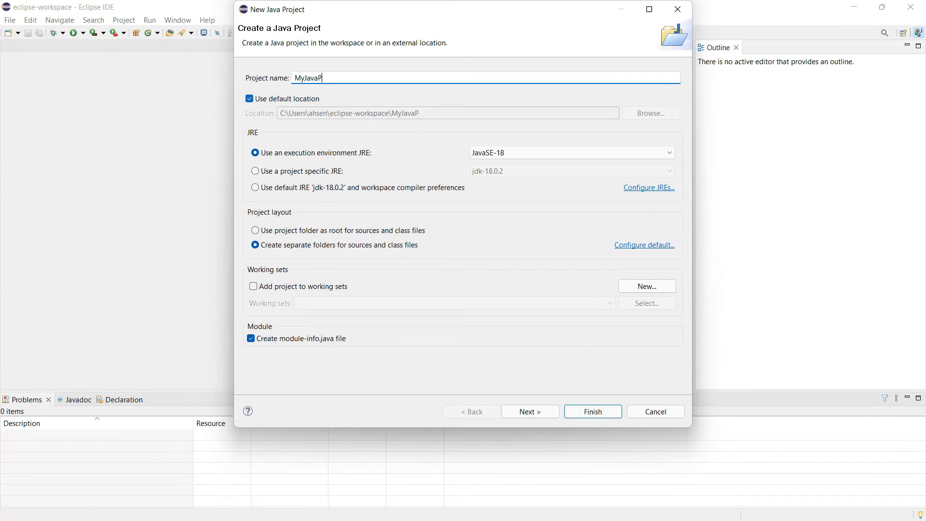
text(ject)
click(577, 418)
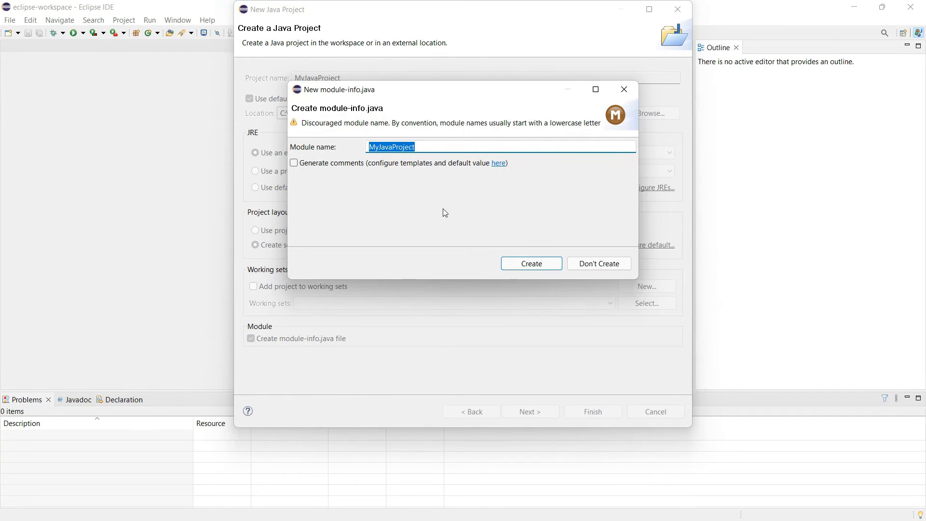
click(591, 269)
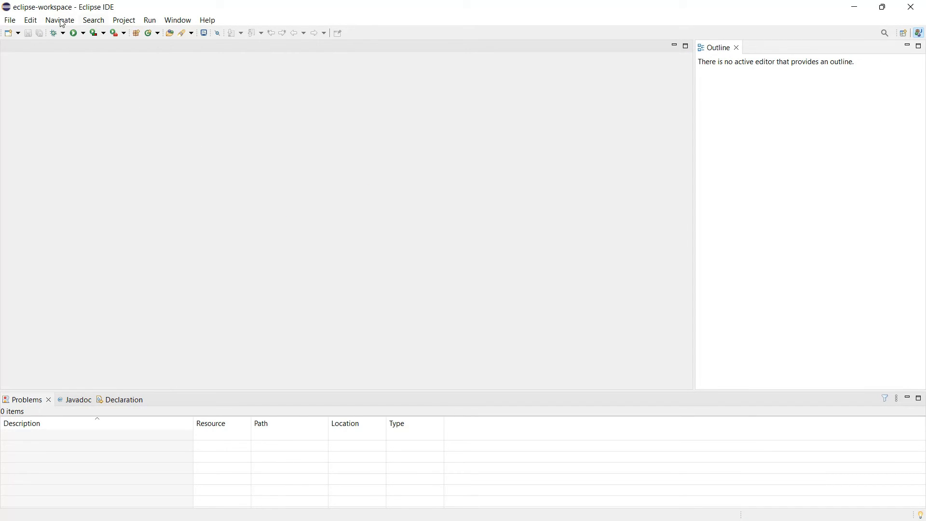
Reopen Package Explorer via Window > Show View, expand MyJavaProject and select src
click(6, 22)
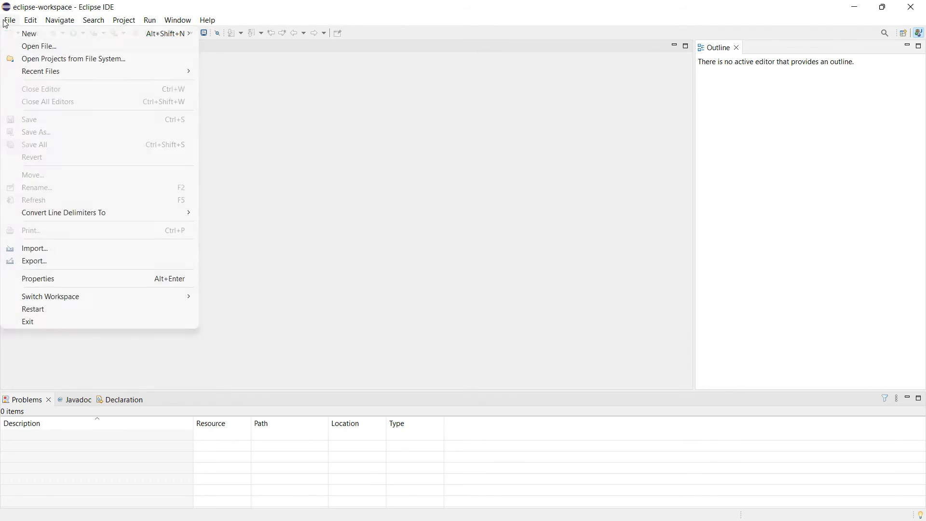
click(60, 20)
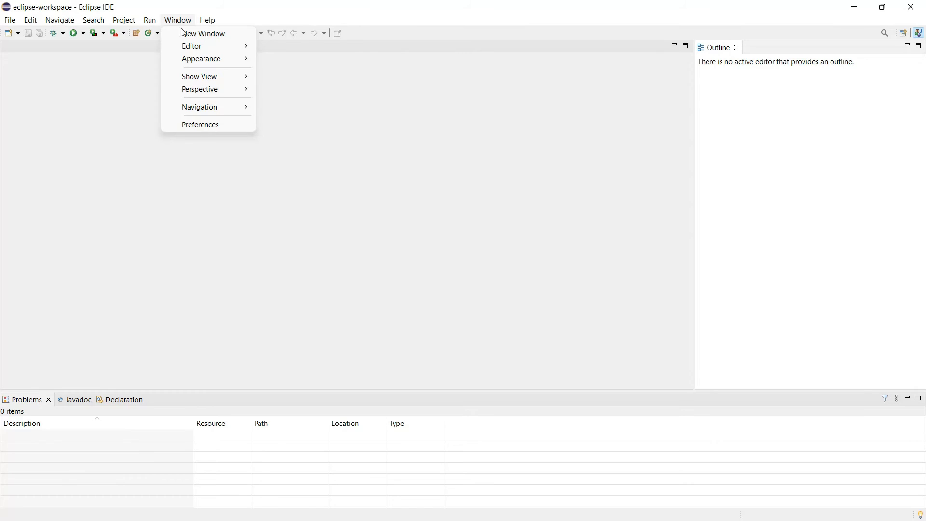
mouse_move(193, 59)
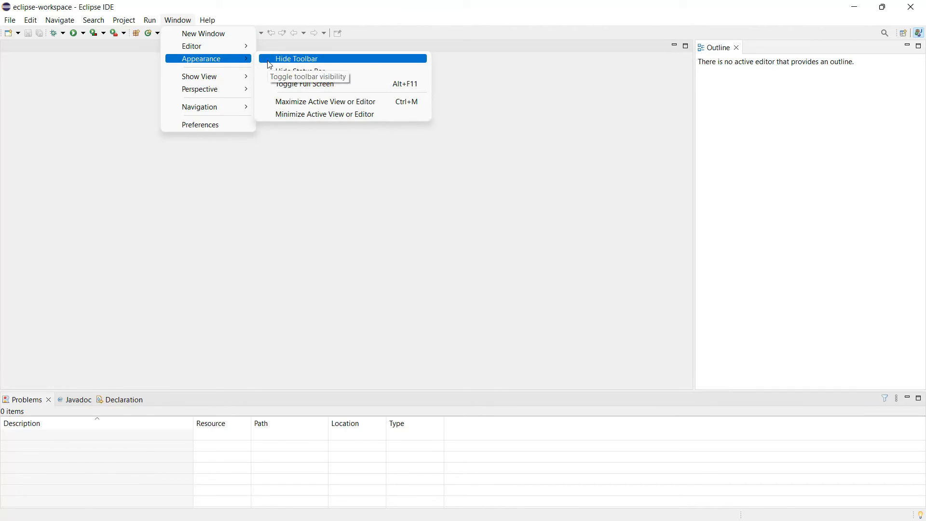
mouse_move(236, 77)
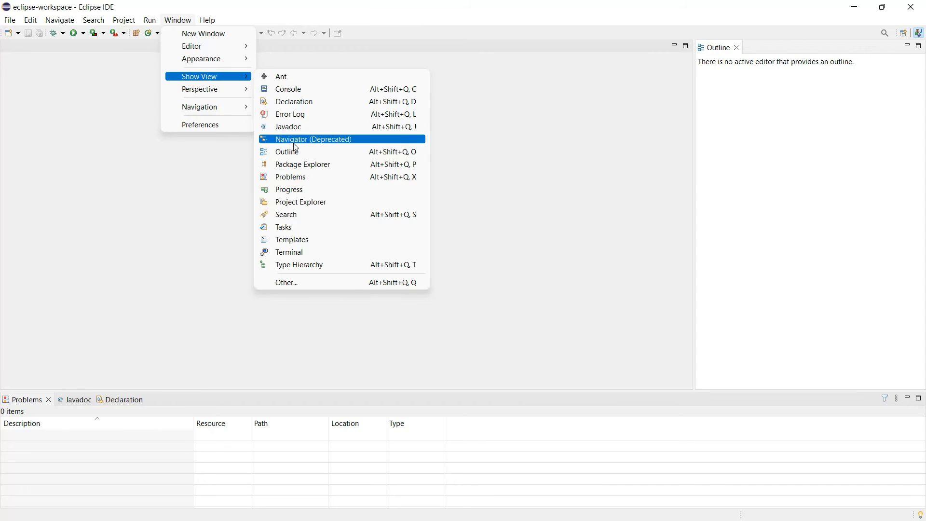
click(294, 164)
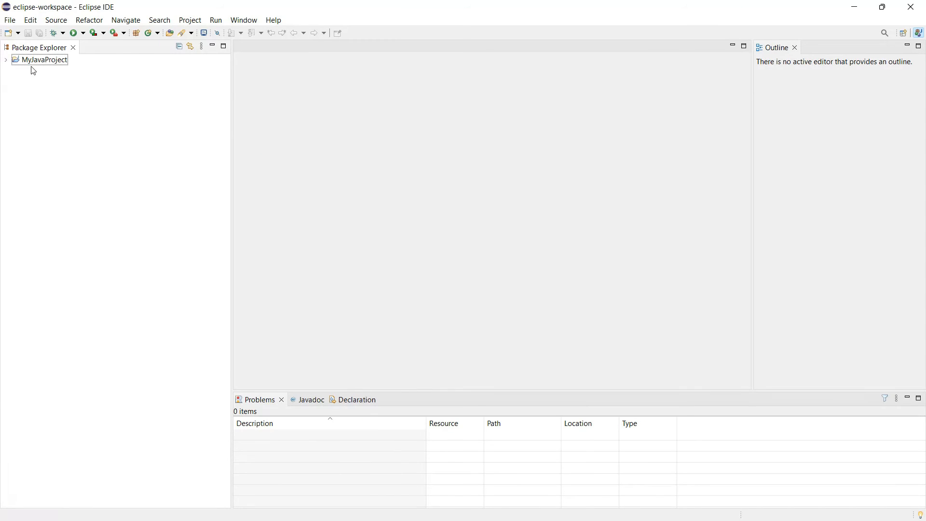
click(7, 61)
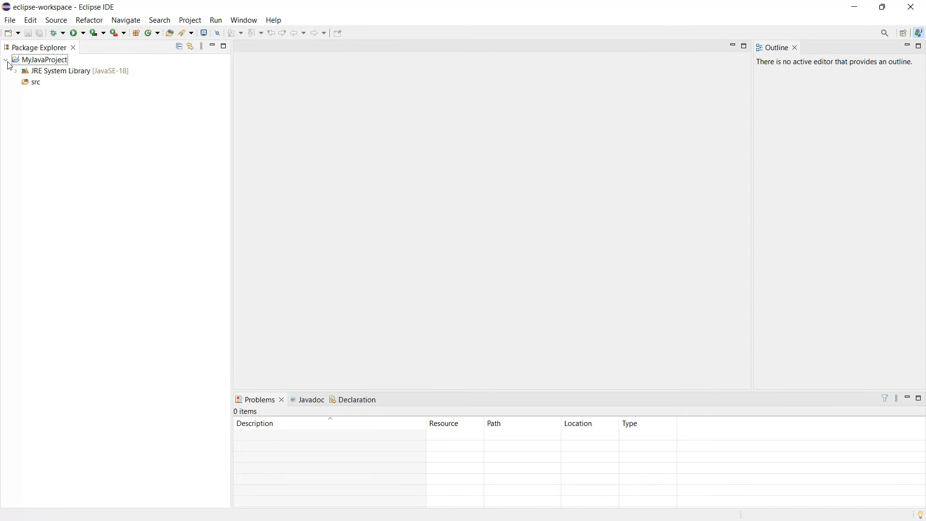
click(37, 83)
Add class Main to src with a generated public static void main(String[] args) stub
right_click(36, 90)
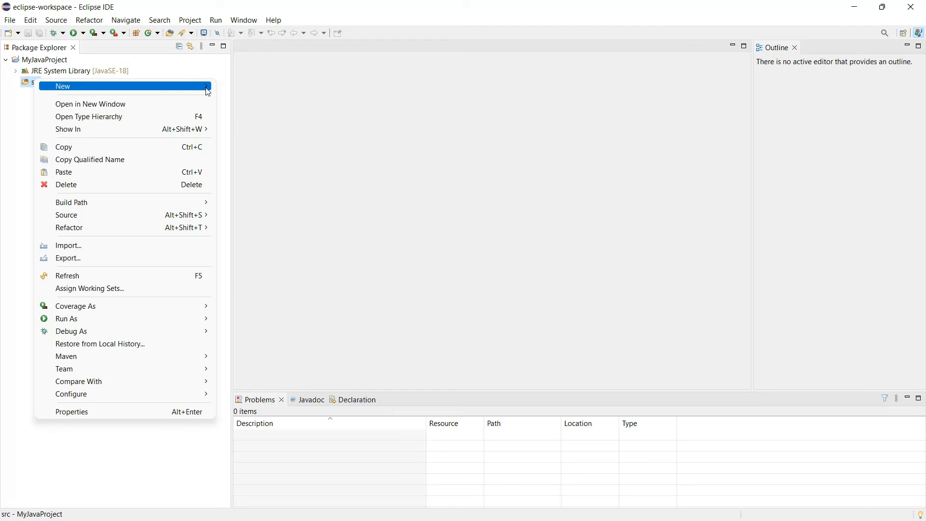
mouse_move(208, 90)
click(248, 128)
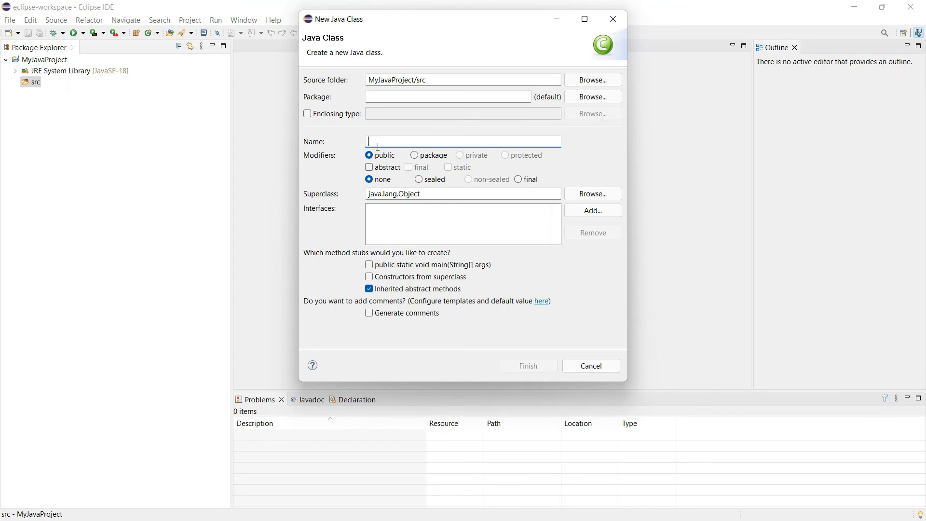
text(Main)
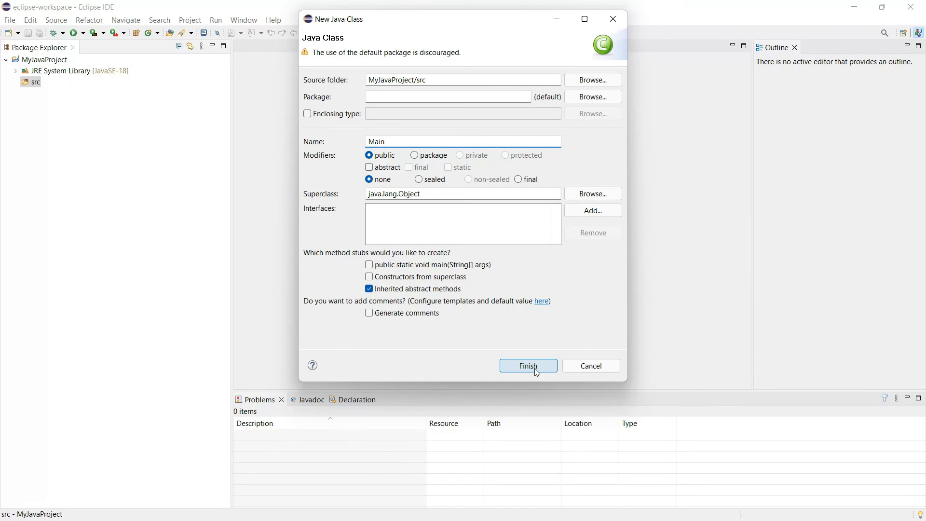
click(370, 265)
click(529, 366)
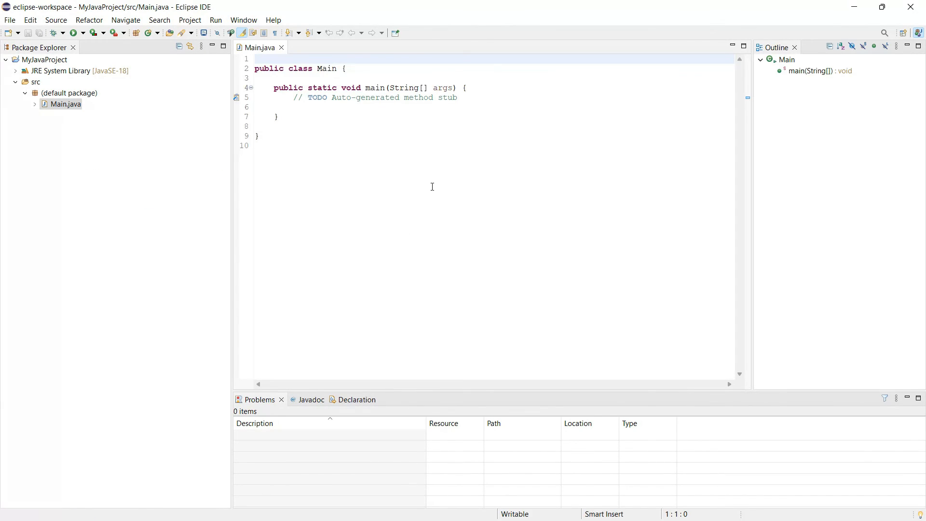
Delete the auto-generated TODO comment inside main
click(327, 111)
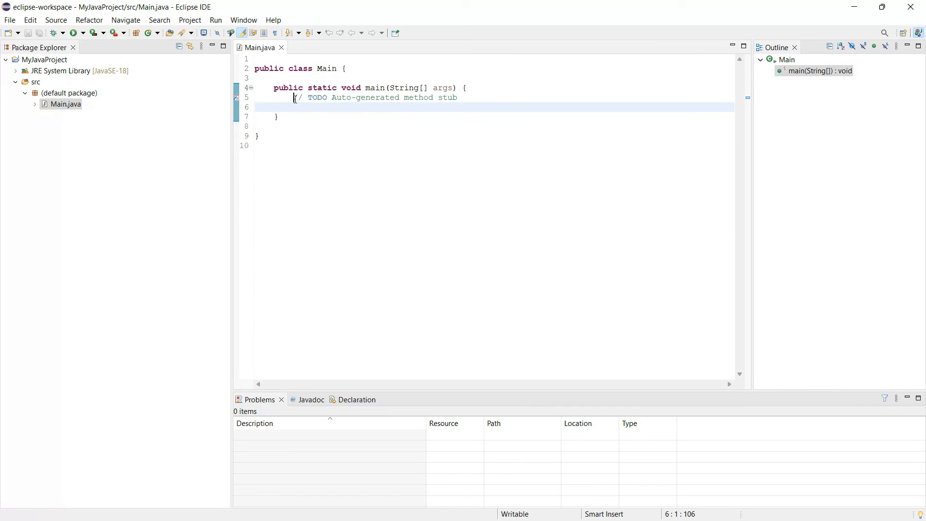
drag(293, 97, 474, 98)
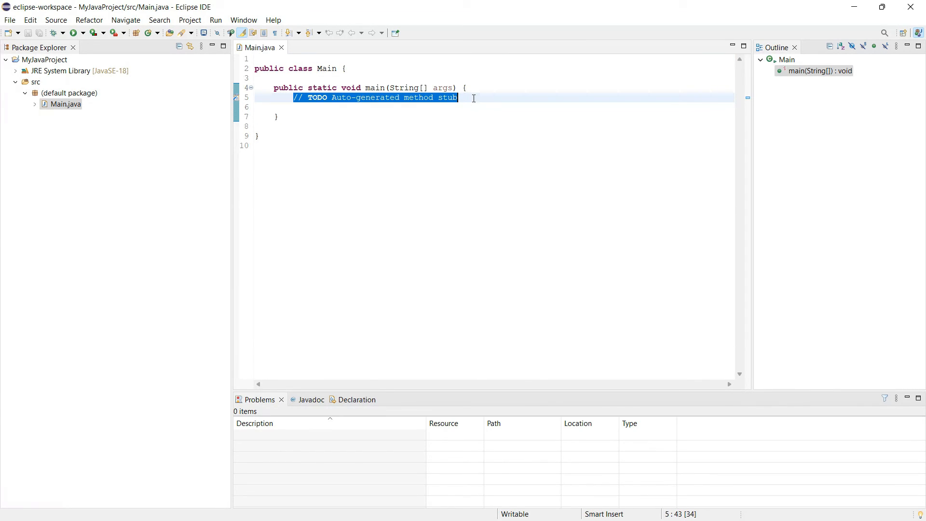
key(Delete)
Write System.out.print("Hi"); in main using content assist, then run Main
key(Return)
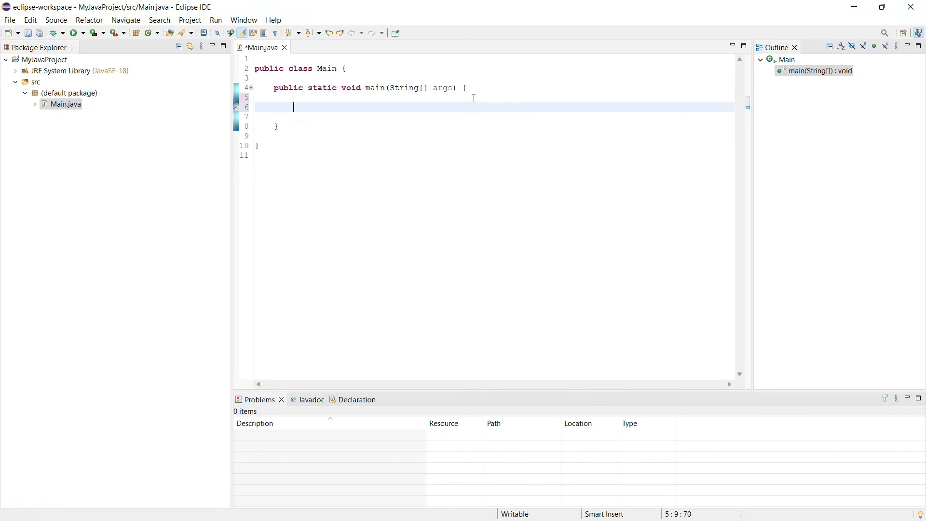
text(System.out.Prin)
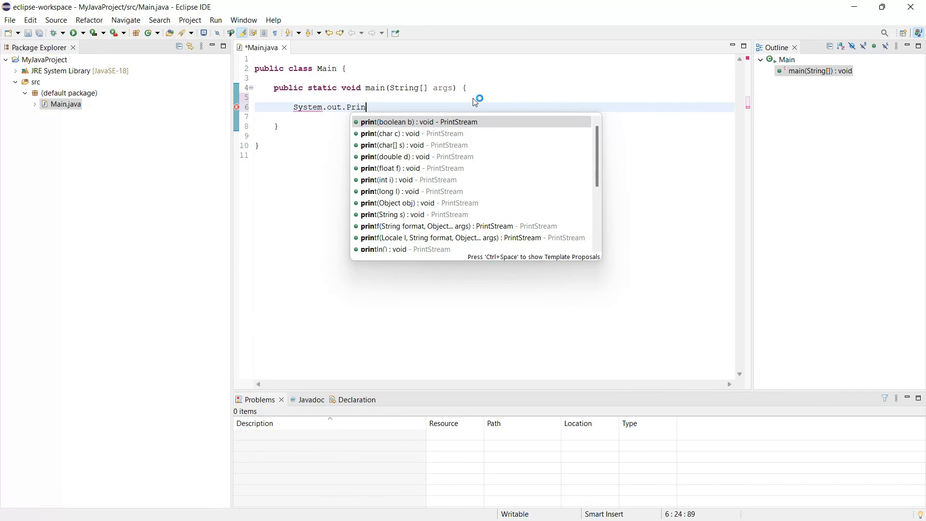
key(Return)
key(Escape)
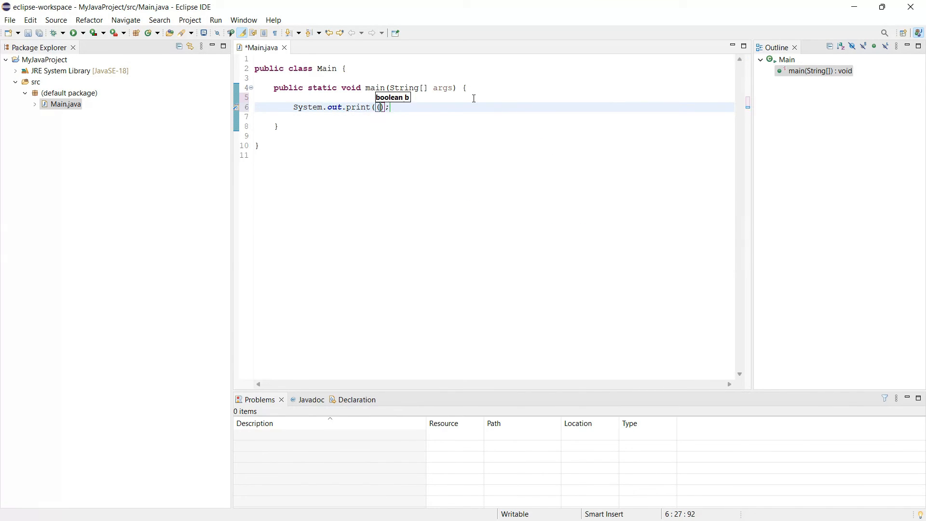
text("Hi)
click(438, 140)
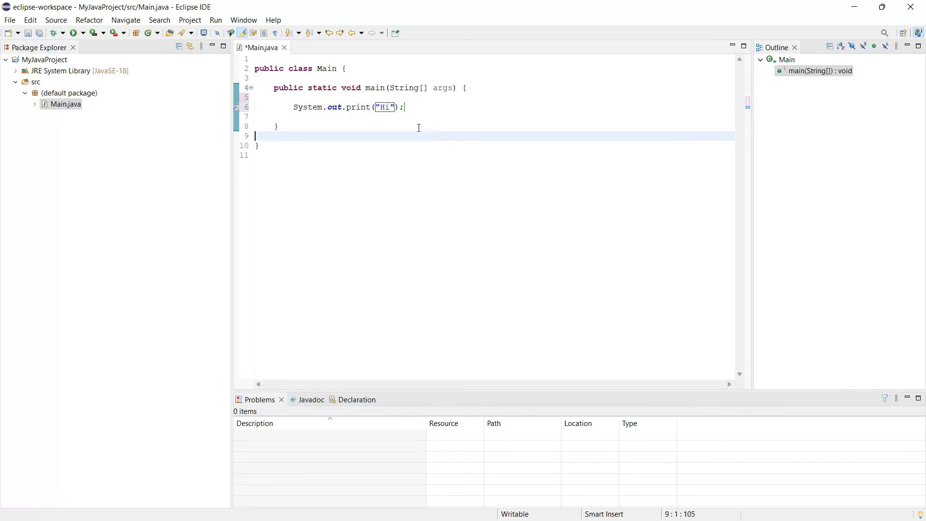
click(77, 34)
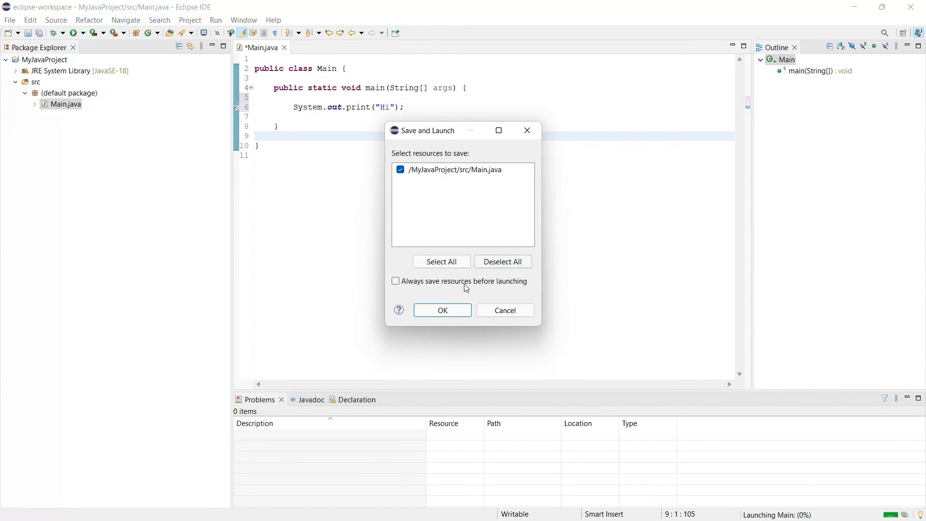
Save Main.java in the Save and Launch dialog and confirm the Console prints Hi
click(433, 312)
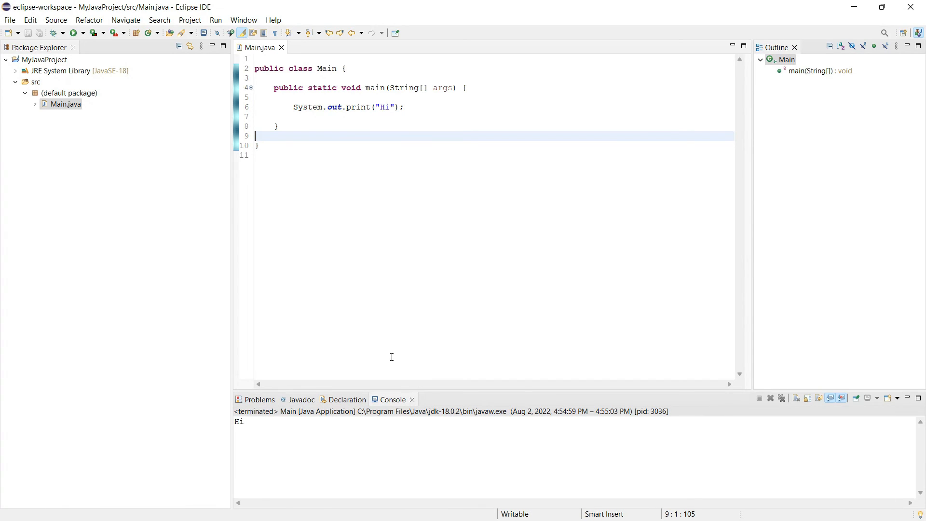
drag(236, 424, 276, 422)
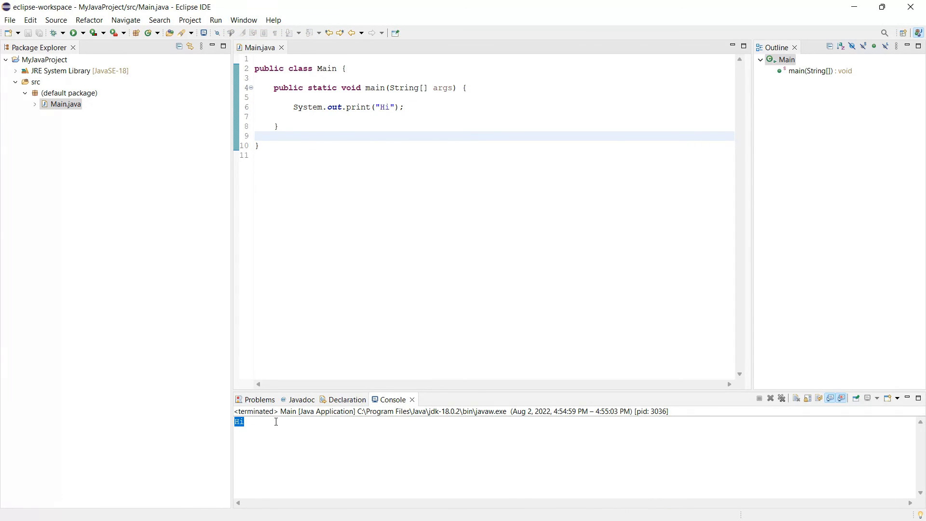
click(294, 435)
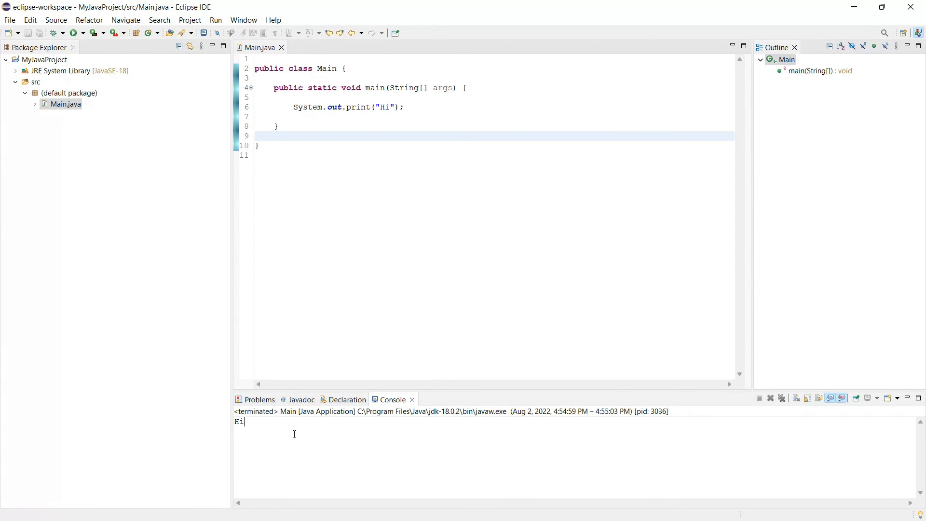